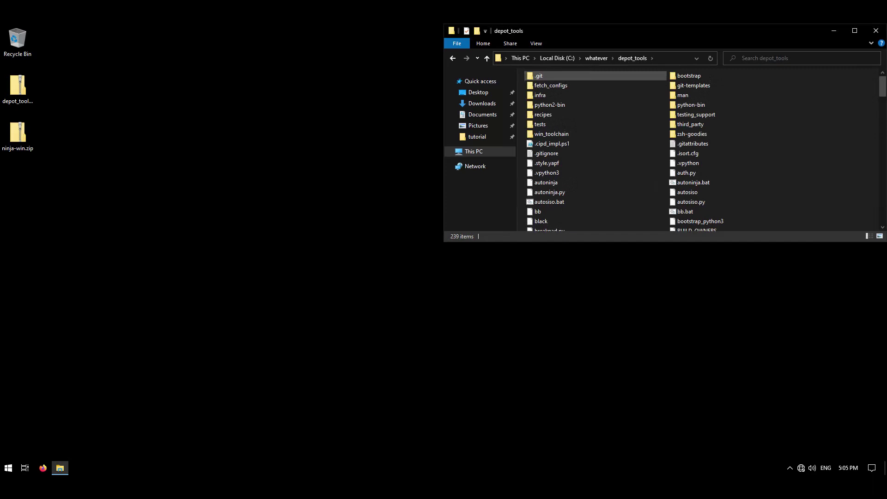
# Launch Developer Command Prompt for VS 2022 from Start search.
pyautogui.press('super')
pyautogui.write('developer command')
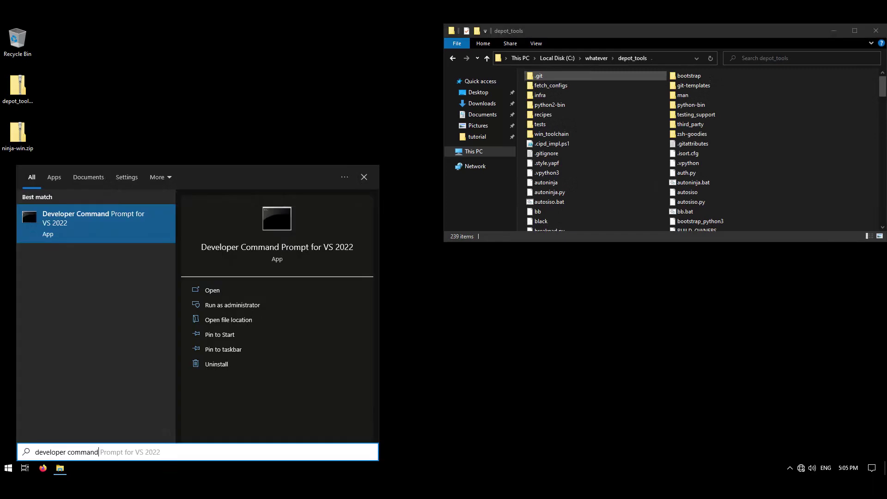
pyautogui.press('Return')
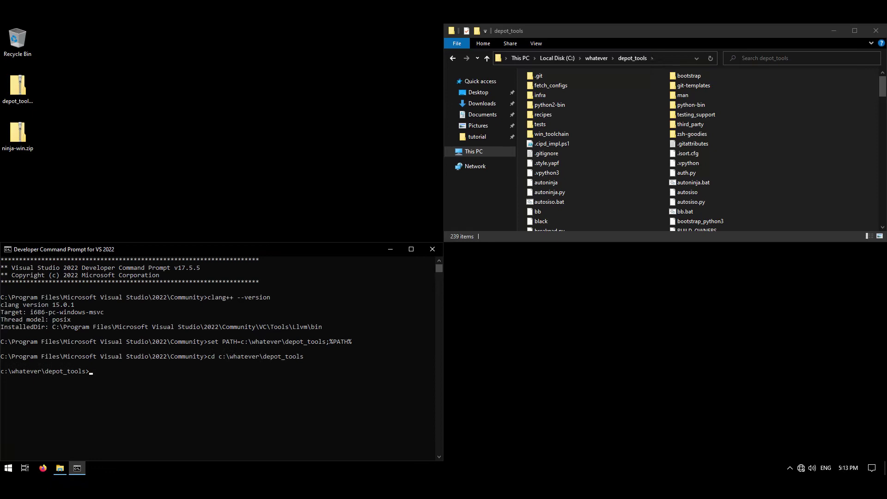
pyautogui.write('gclient sync')
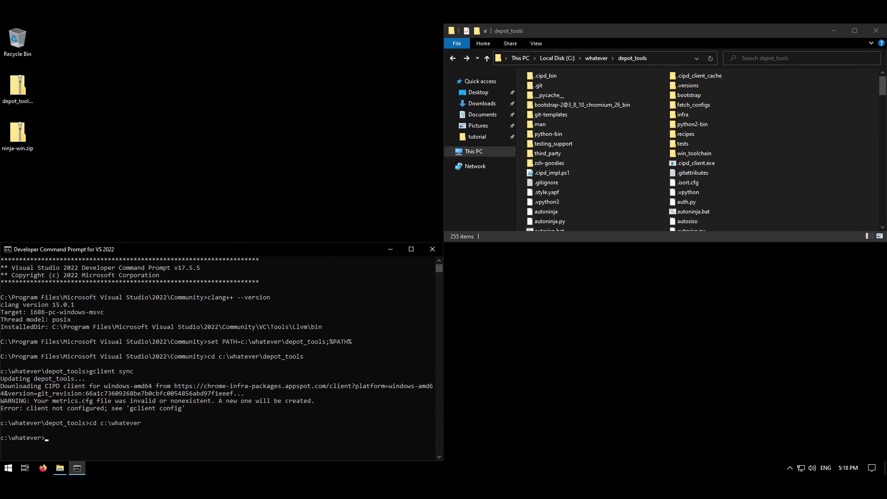
pyautogui.write('git clone -b aseprite-m102 https://github.com/aseprite/skia.git')
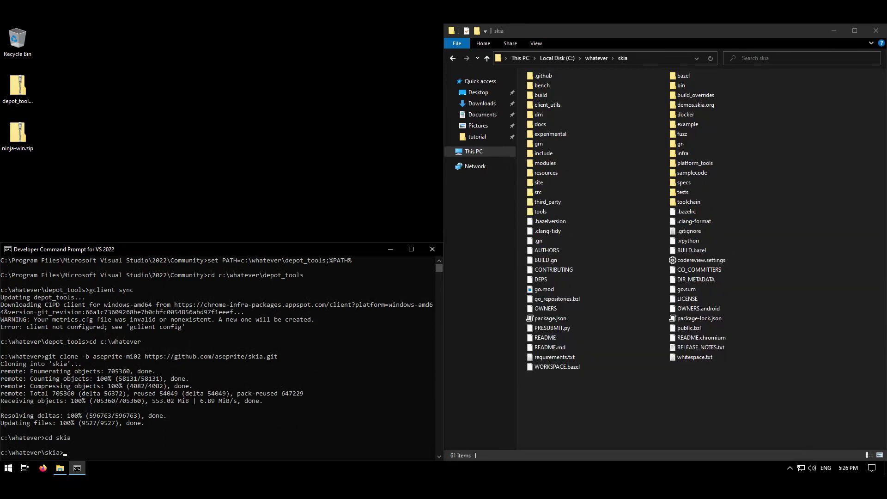
pyautogui.write('set GIT_EXECUTABLE=git.bat')
# Set GIT_EXECUTABLE=git.bat and run gn gen out/Release-x64 to generate Skia's 98 build targets.
pyautogui.press('Return')
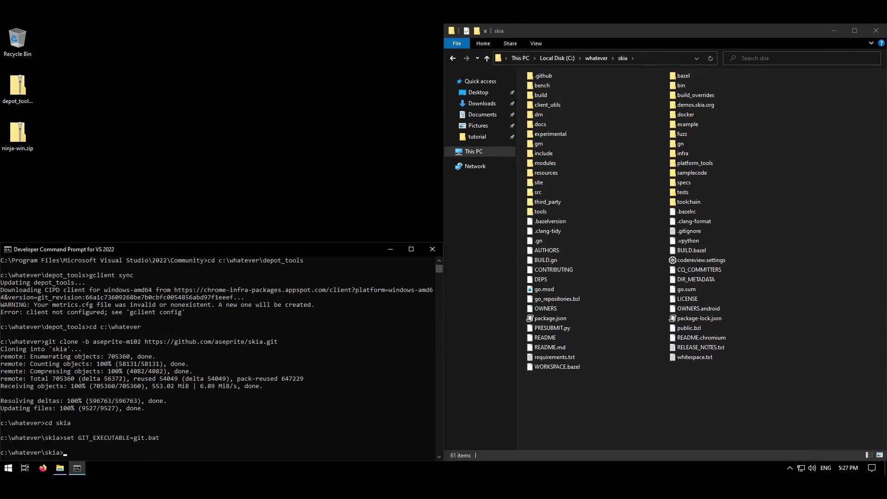
pyautogui.write('python tools/git-sync-deps')
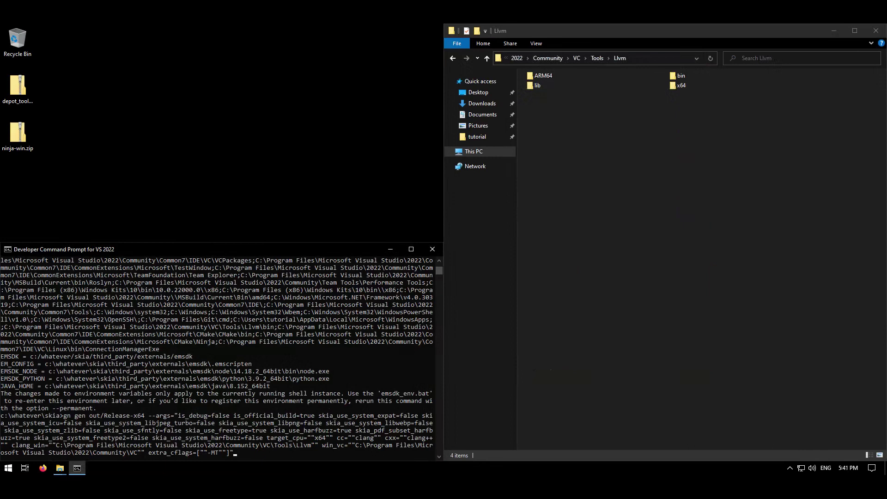
pyautogui.press('Return')
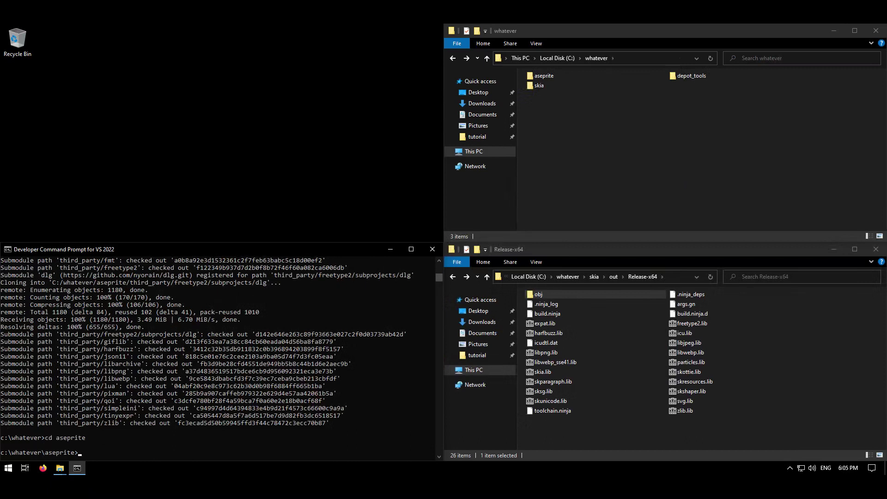
pyautogui.write('mkdir build')
# Create aseprite\build, enter it, and run cmake with RelWithDebInfo, skia backend and the Ninja generator.
pyautogui.press('Return')
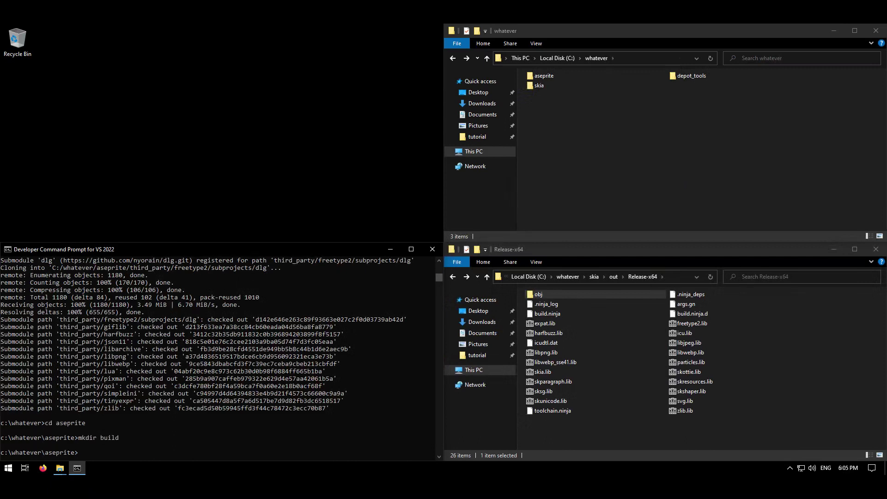
pyautogui.write('cd build')
pyautogui.press('Return')
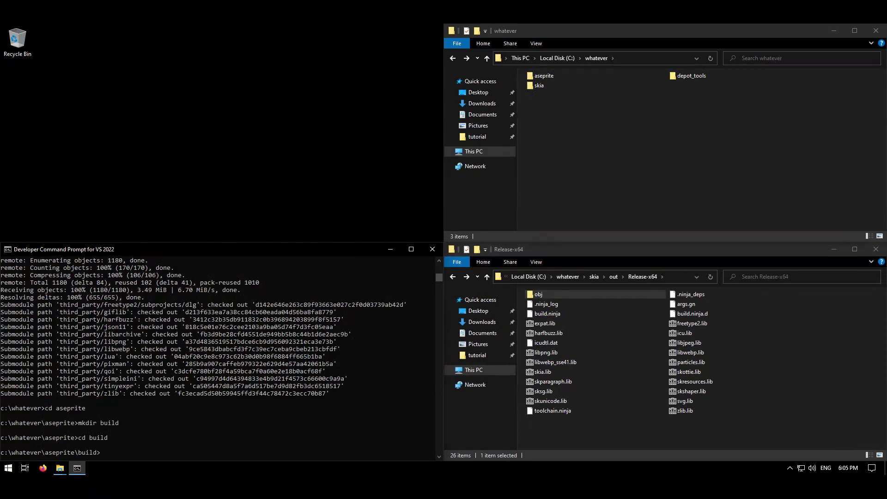
pyautogui.write('cmake -DCMAKE_BUILD_TYPE=RelWithDebInfo -DLAF_BACKEND=skia -DSKIA_DIR=C:\\whatever\\skia -DSKIA_LIBRARY_DIR=C:\\whatever\\skia\\out\\Release-x64 -DSKIA_LIBRARY=C:\\whatever\\skia\\out\\Release-x64\\skia.lib -G Ninja ..')
pyautogui.press('Return')
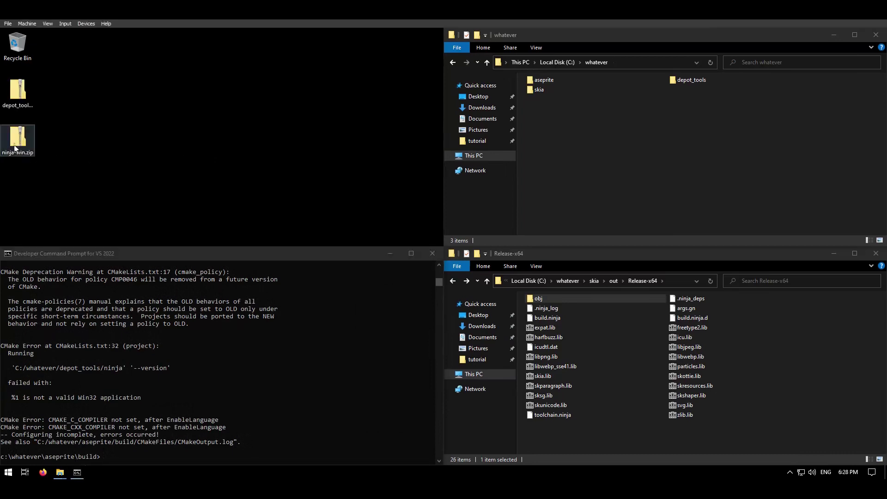
# Extract ninja.exe from ninja-win.zip with 7-Zip and move it into the depot_tools folder.
pyautogui.rightClick(14, 140)
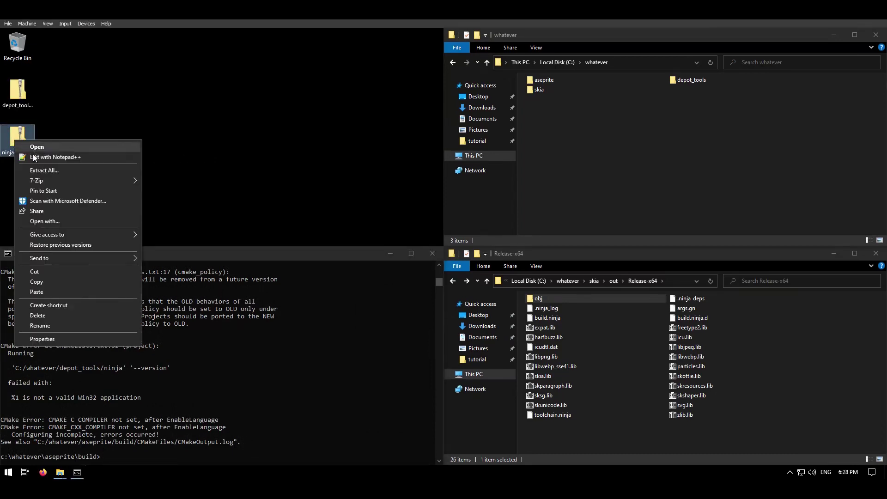
pyautogui.click(187, 211)
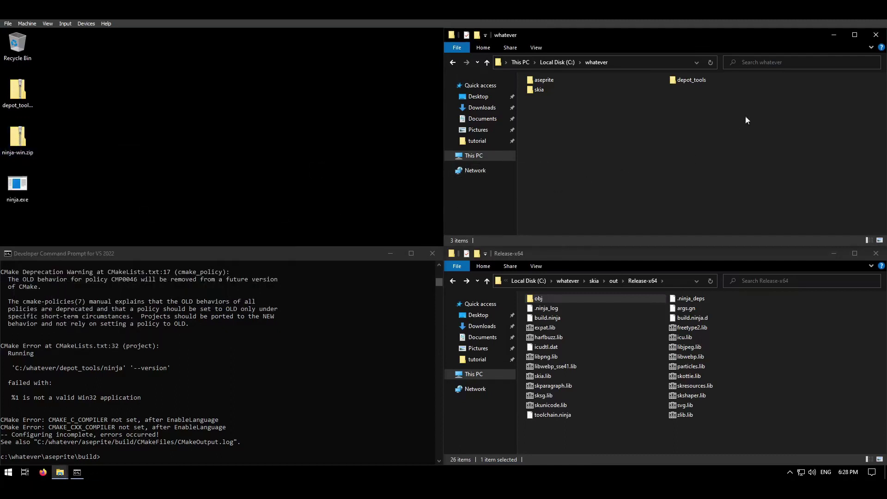
pyautogui.doubleClick(742, 81)
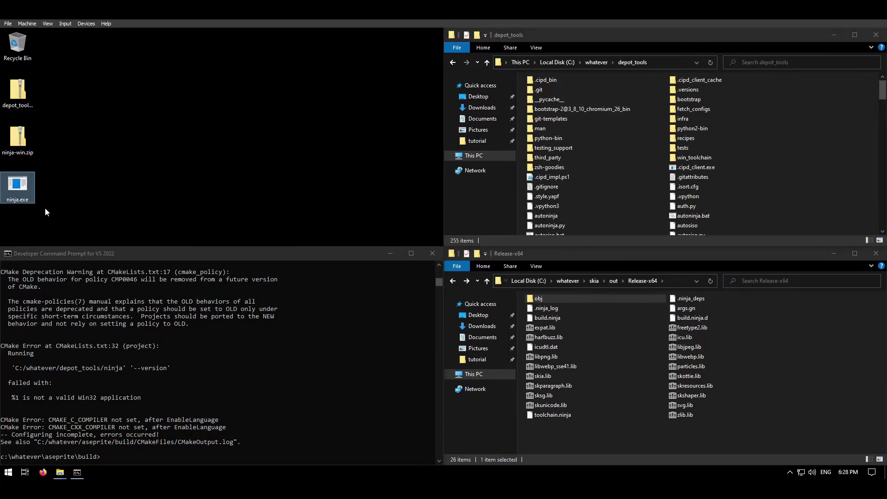
pyautogui.rightClick(13, 180)
pyautogui.click(53, 318)
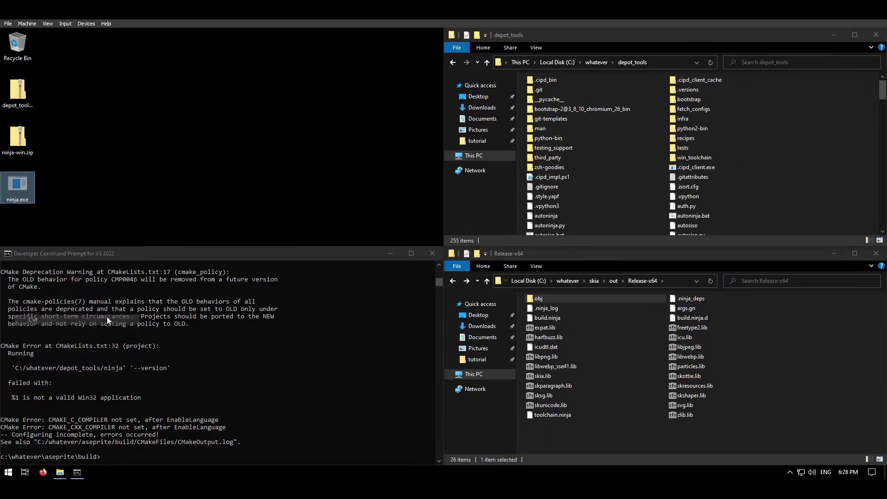
pyautogui.rightClick(846, 119)
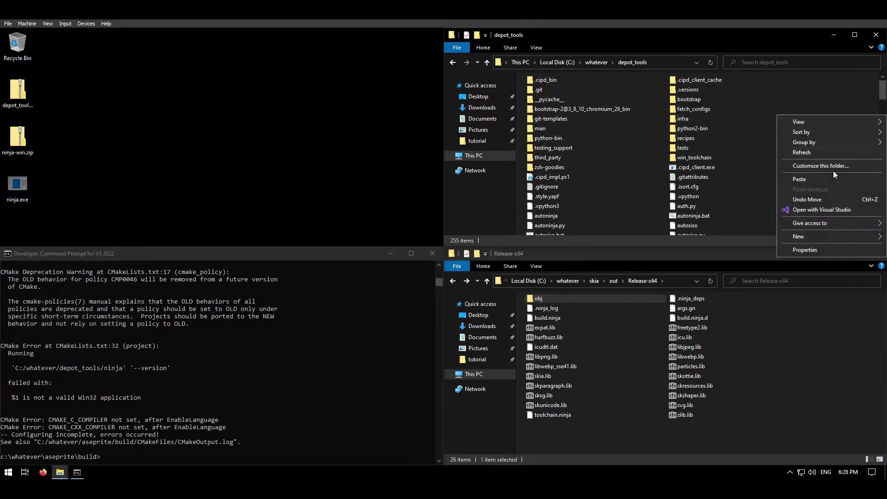
pyautogui.click(799, 179)
# Rename depot_tools' old ninja file to ninja.OLD and rerun the cmake configuration successfully.
pyautogui.rightClick(582, 162)
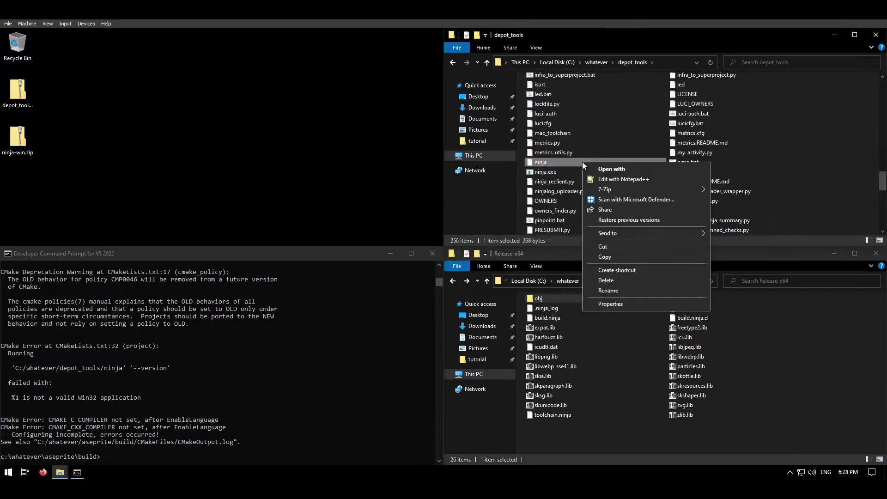
pyautogui.click(619, 286)
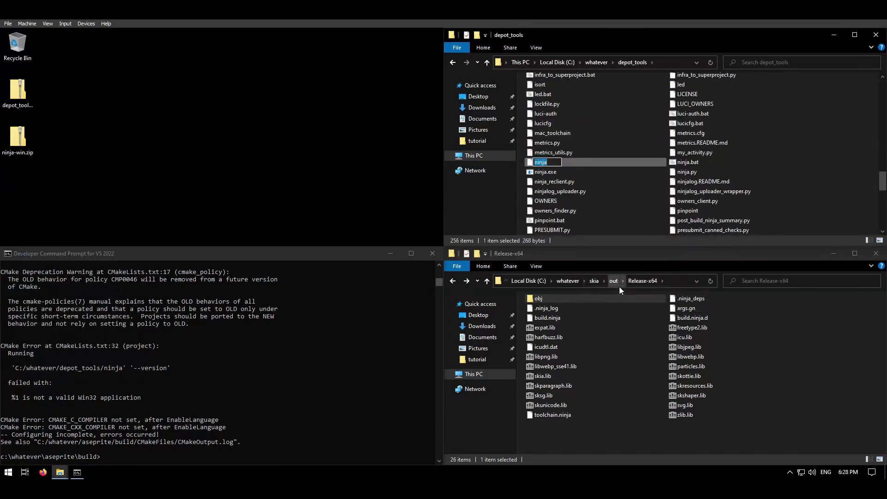
pyautogui.press('End')
pyautogui.write('.OLD')
pyautogui.press('Return')
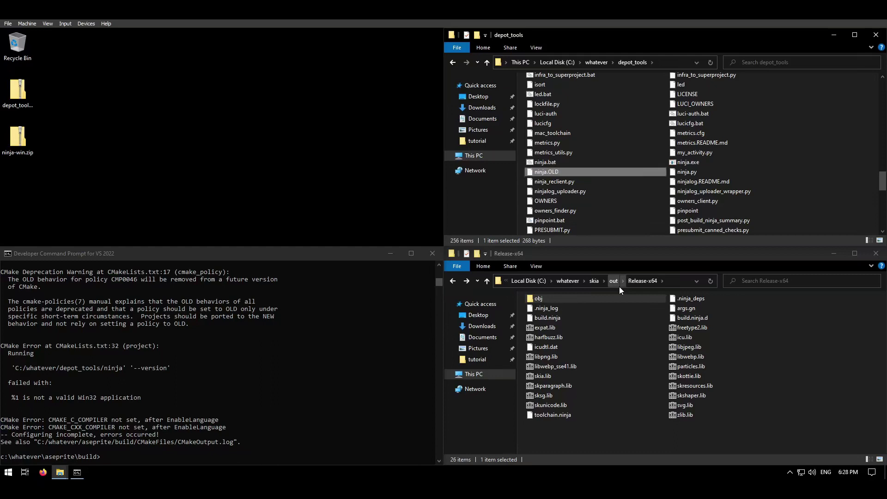
pyautogui.hotkey('alt', 'Tab')
pyautogui.press('Up')
pyautogui.press('Return')
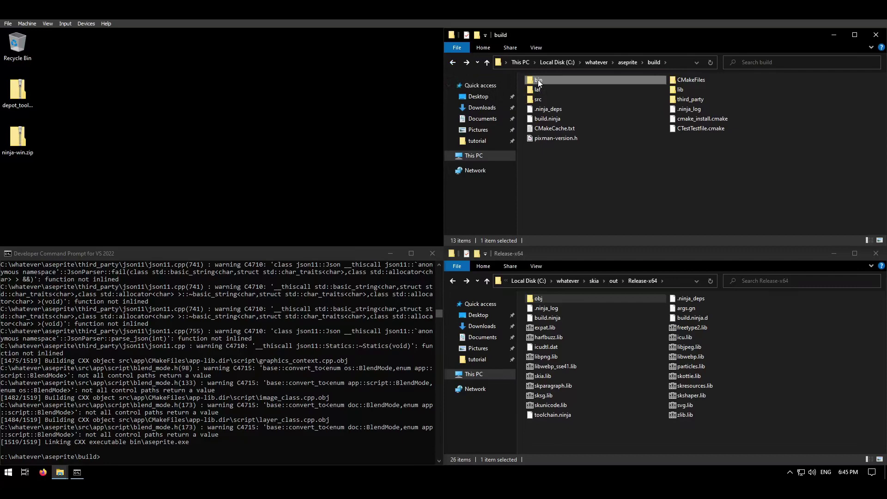
# Compress the build's bin folder into bin.zip with 7-Zip, then run the built aseprite.exe.
pyautogui.rightClick(537, 78)
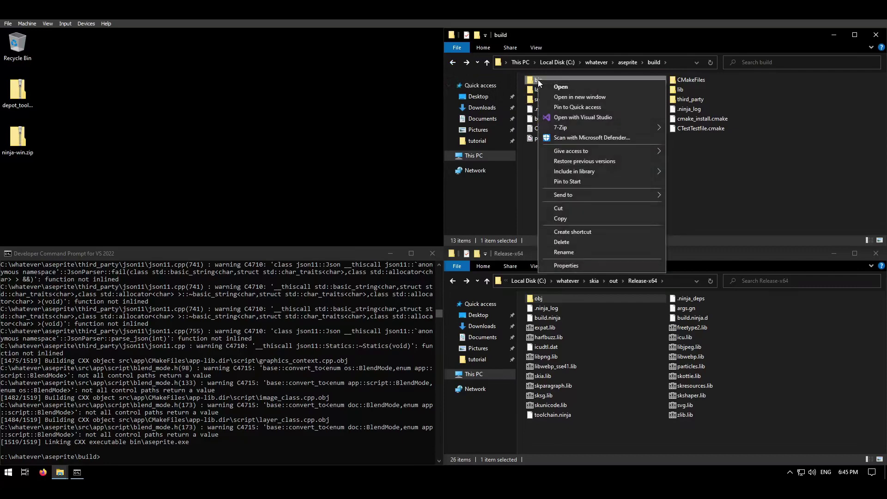
pyautogui.moveTo(560, 128)
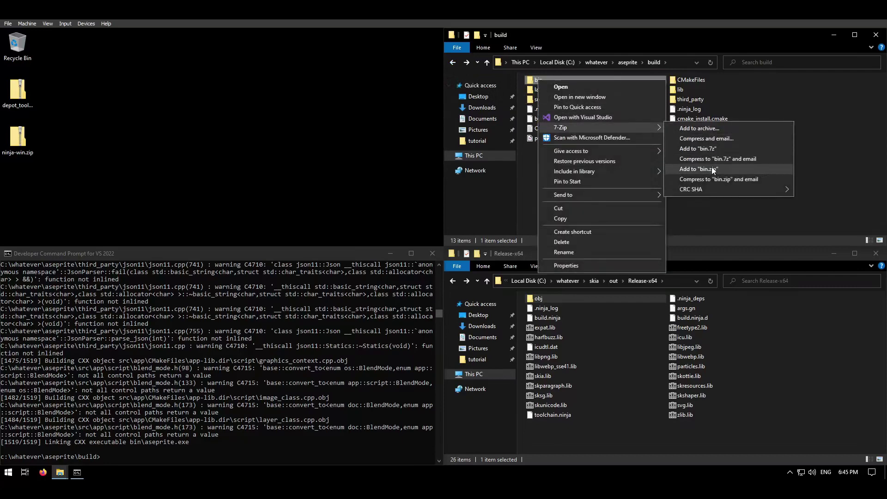
pyautogui.click(712, 167)
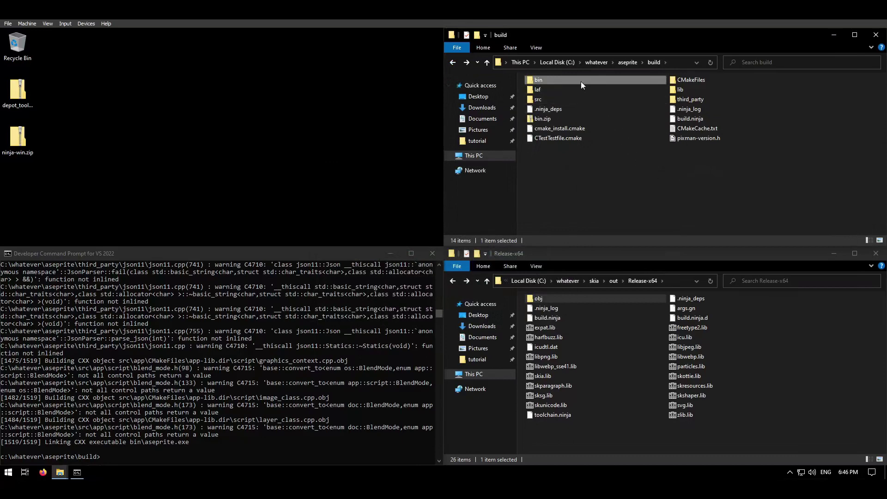
pyautogui.doubleClick(581, 81)
pyautogui.click(697, 81)
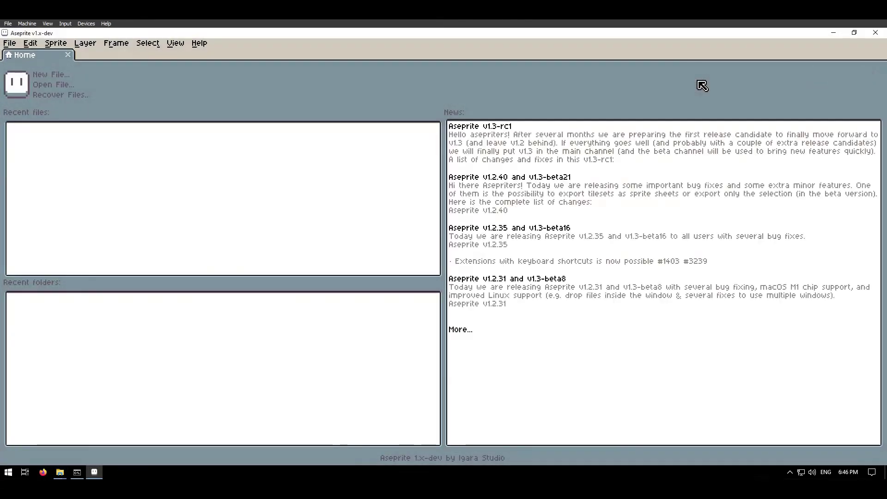
# Show the About Aseprite dialog from the Help menu, confirming v1.x-dev.
pyautogui.click(209, 48)
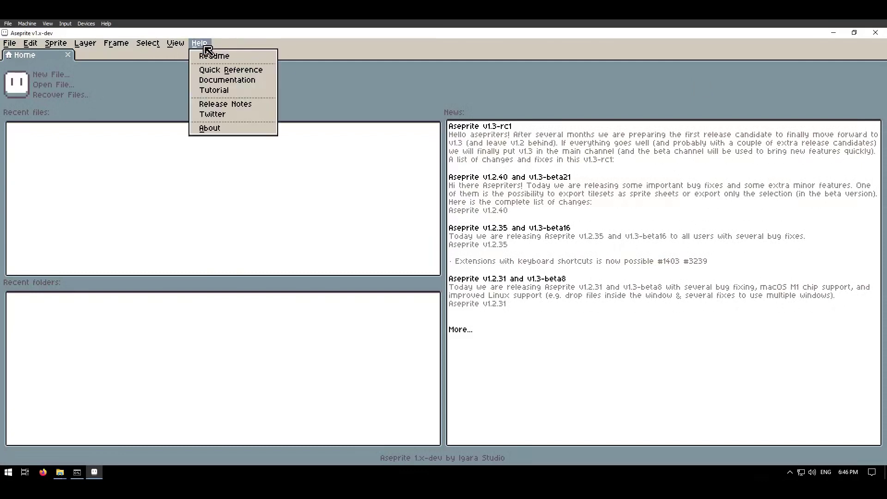
pyautogui.click(234, 128)
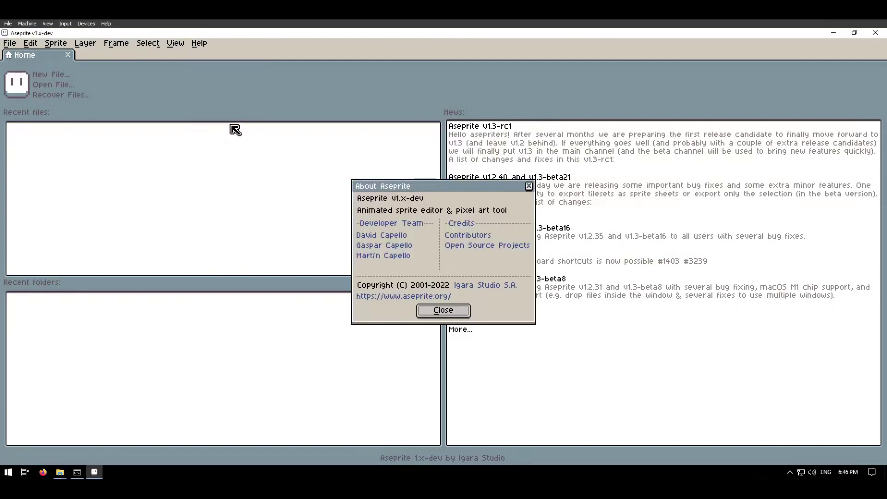